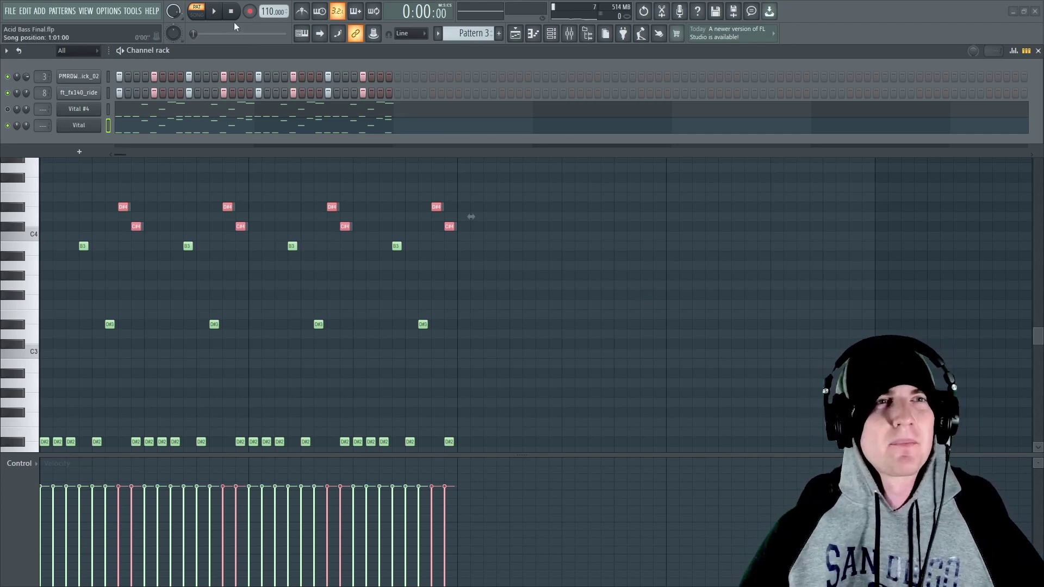
Play the pattern and inspect the oscillator and effects settings of the ACID RUN 01 preset in the lead synth
key("space")
left_click(78, 129)
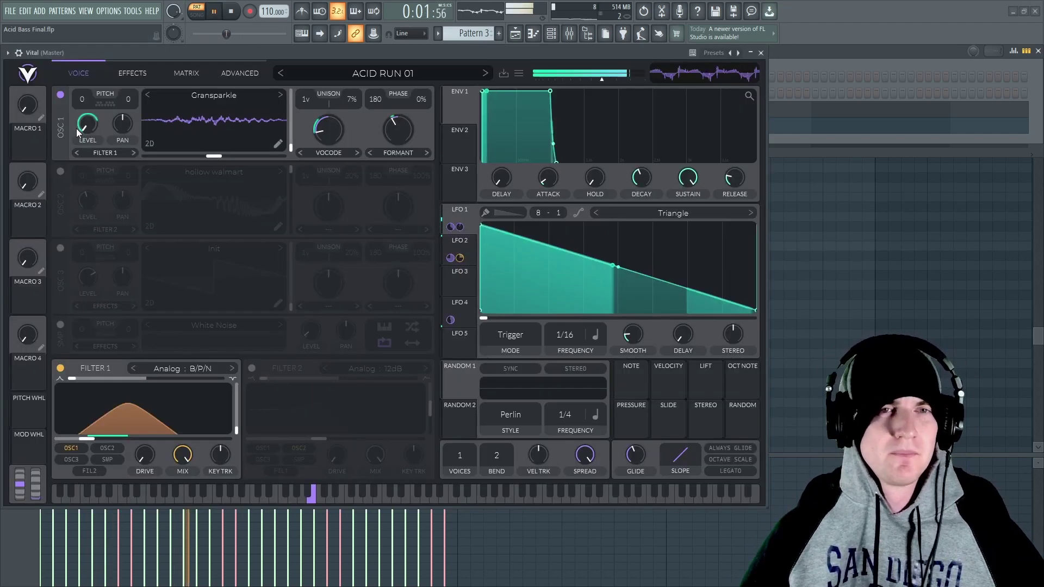
mouse_move(330, 136)
left_mouse_down()
mouse_move(342, 112)
mouse_move(331, 135)
left_mouse_up()
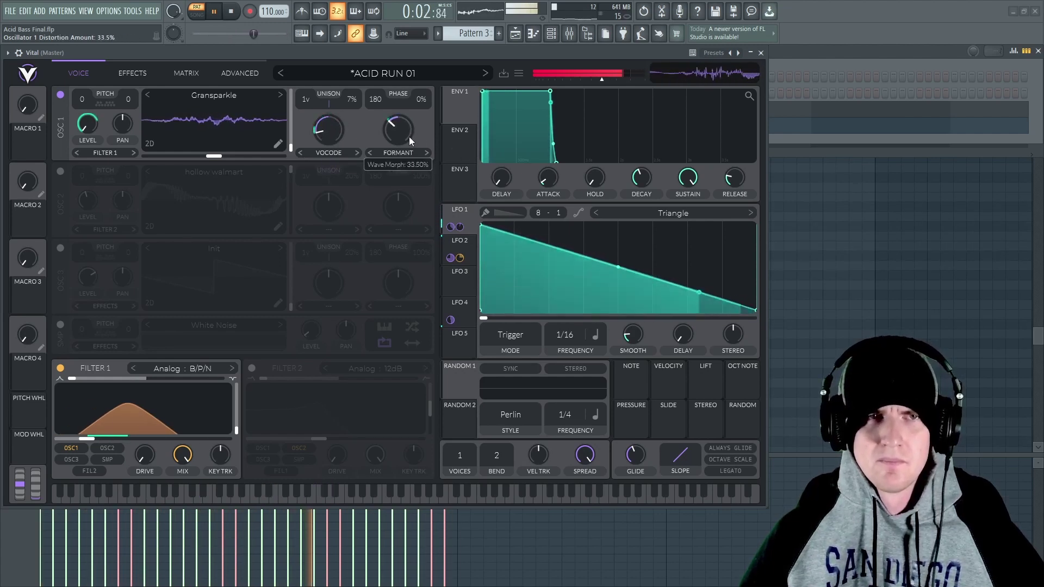
left_click(125, 73)
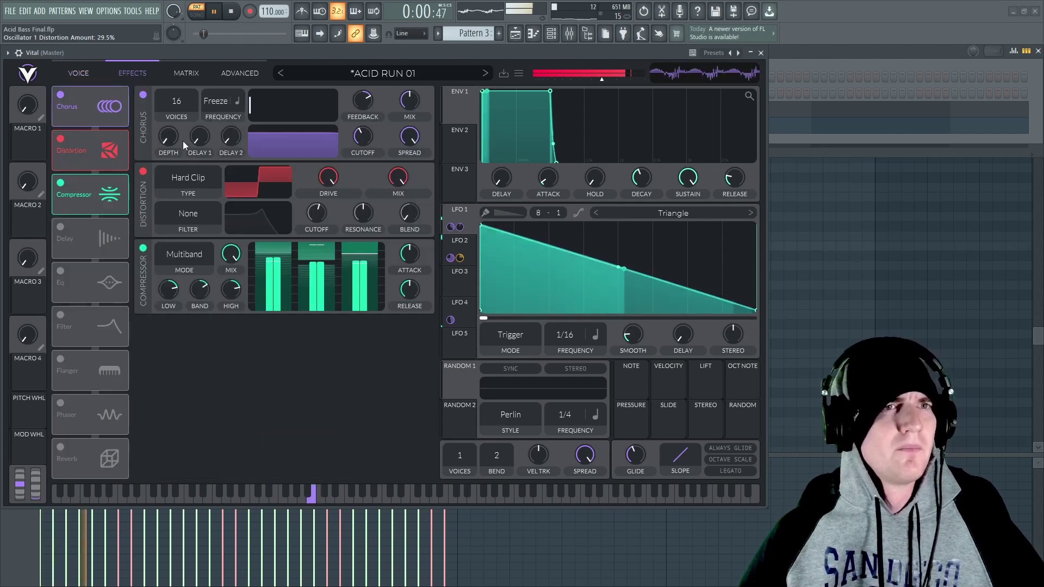
left_click_drag(162, 141, 166, 135)
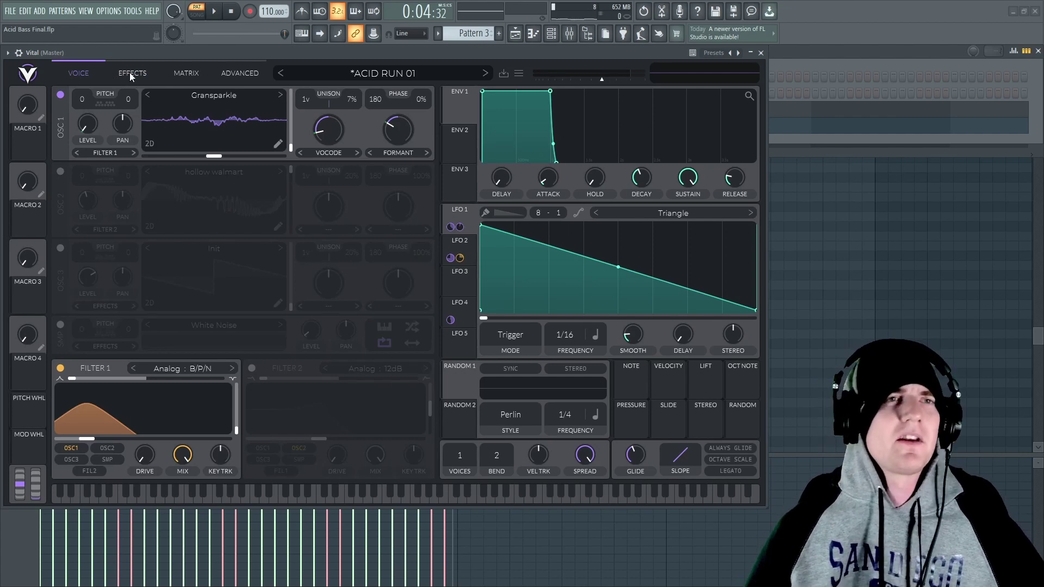
left_click(130, 73)
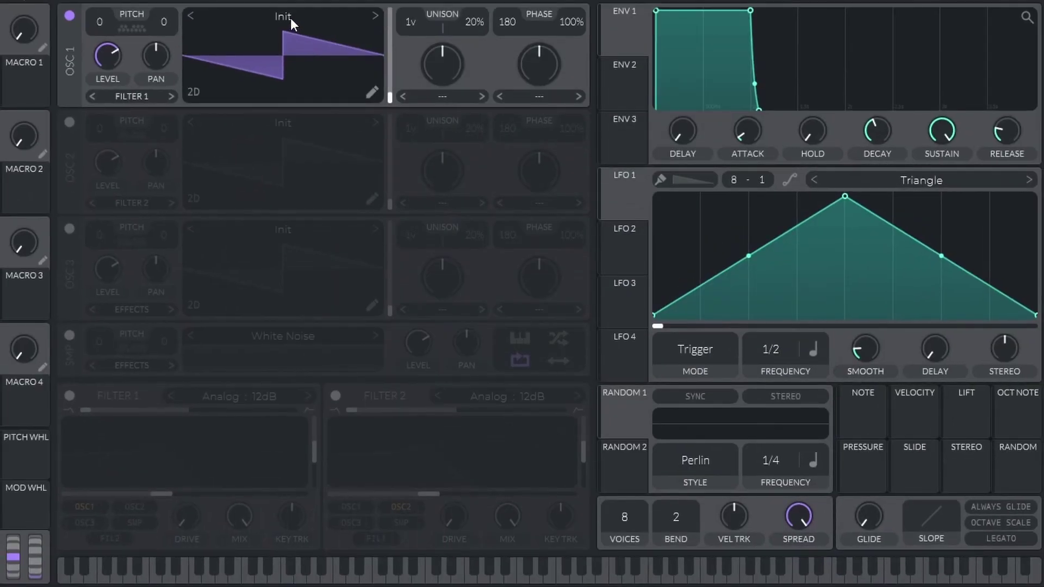
Load the Gransparkle wavetable from the Glorkglunk folder into oscillator 1
left_click(290, 18)
left_click(464, 156)
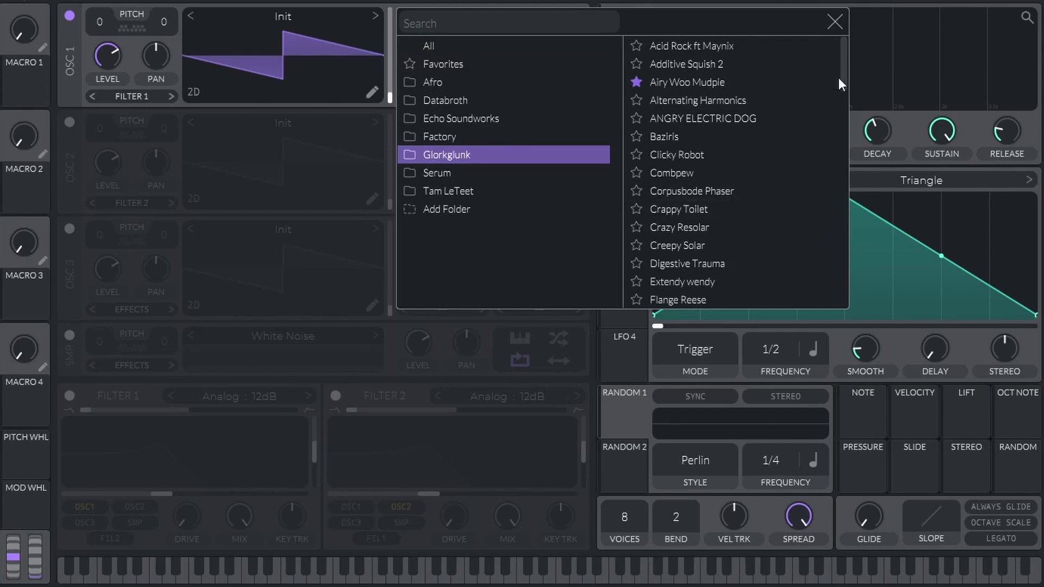
left_click_drag(843, 77, 842, 119)
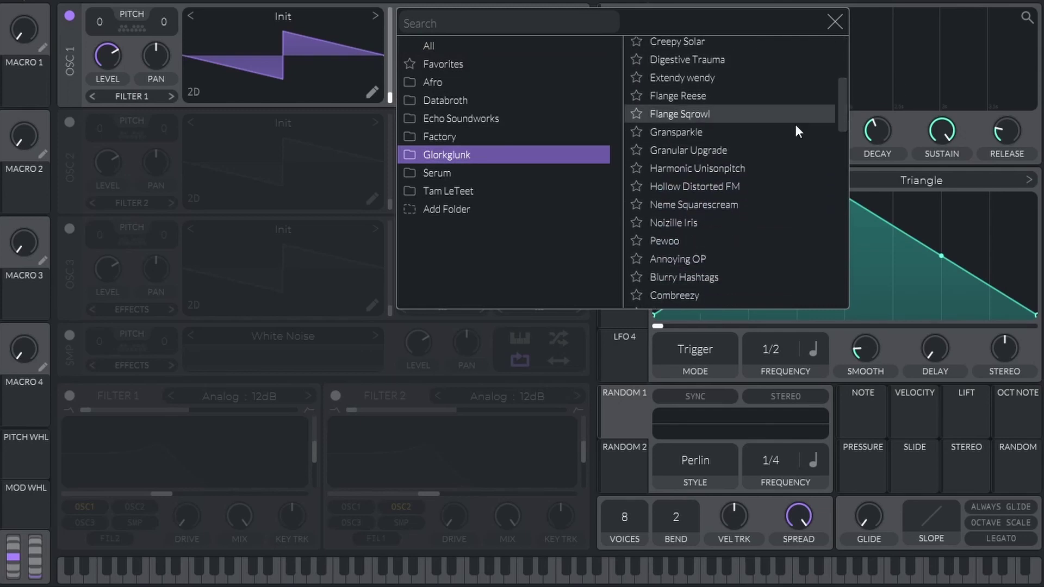
left_click(725, 134)
left_click(834, 21)
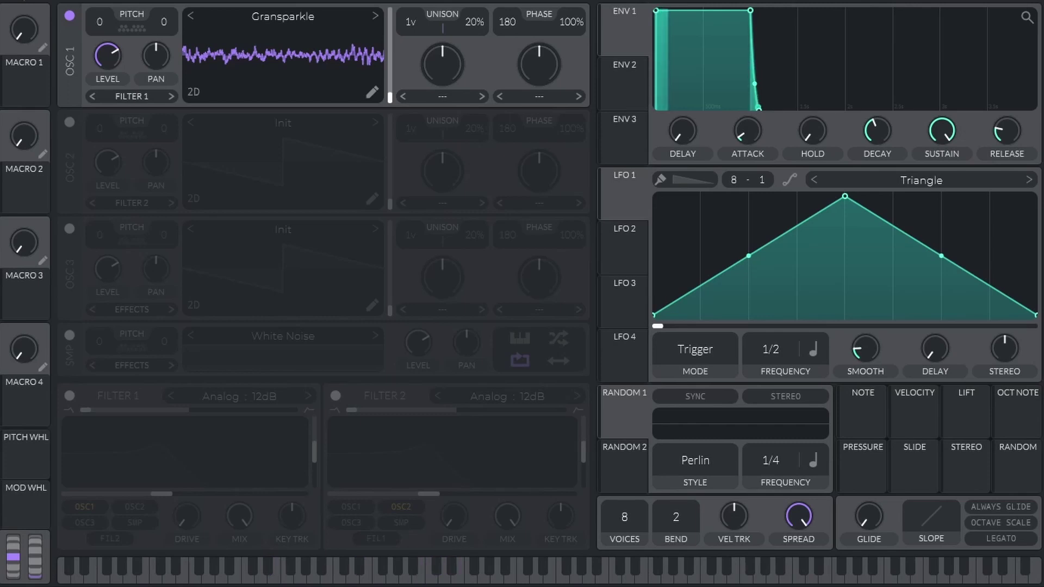
Apply Vocode spectral morphing and Formant wave morphing to oscillator 1, and lower both morph amounts
left_click(443, 97)
left_click(447, 151)
left_click_drag(443, 68, 446, 127)
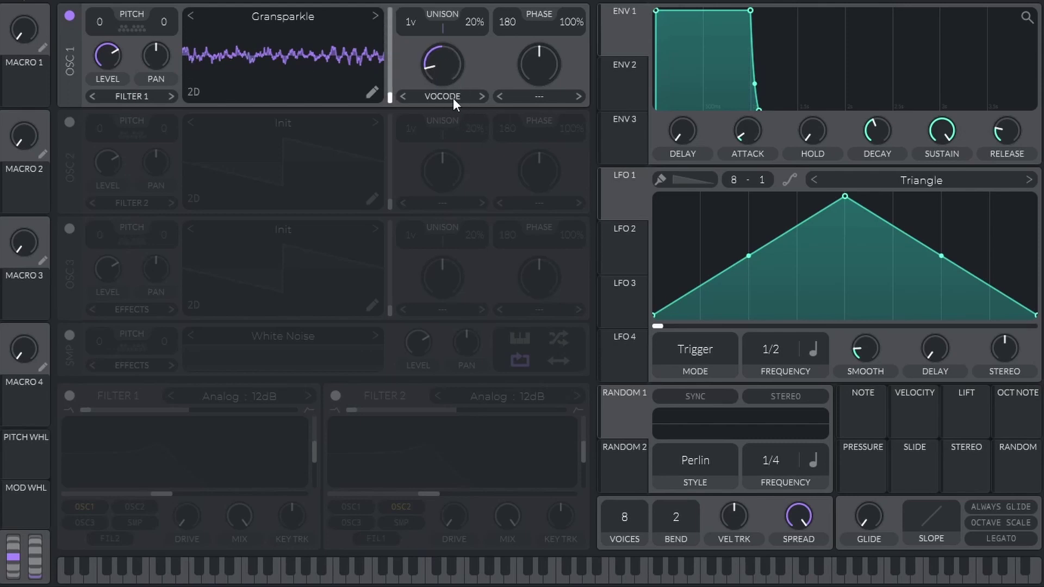
left_click(538, 95)
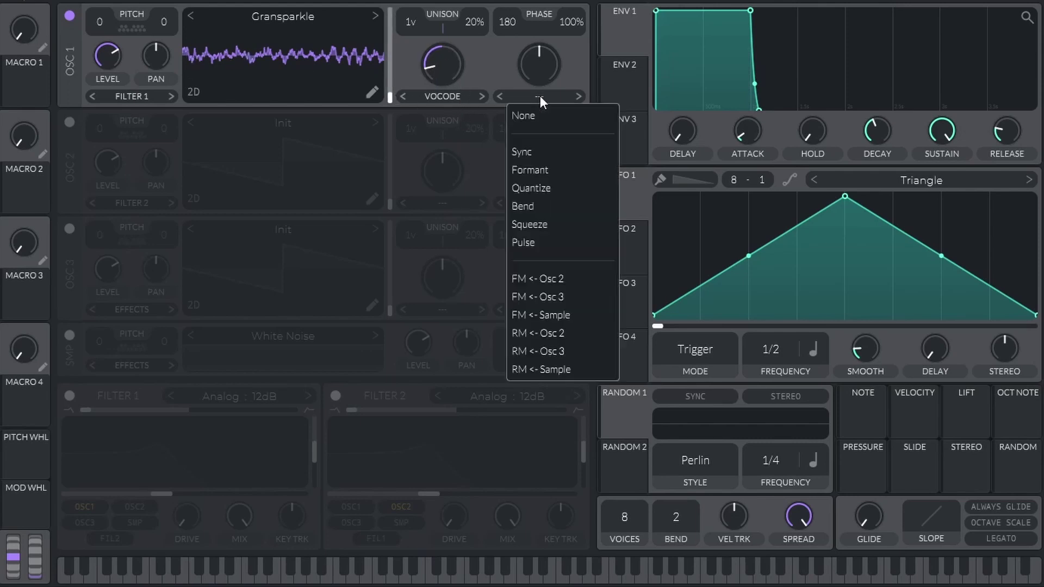
left_click(532, 171)
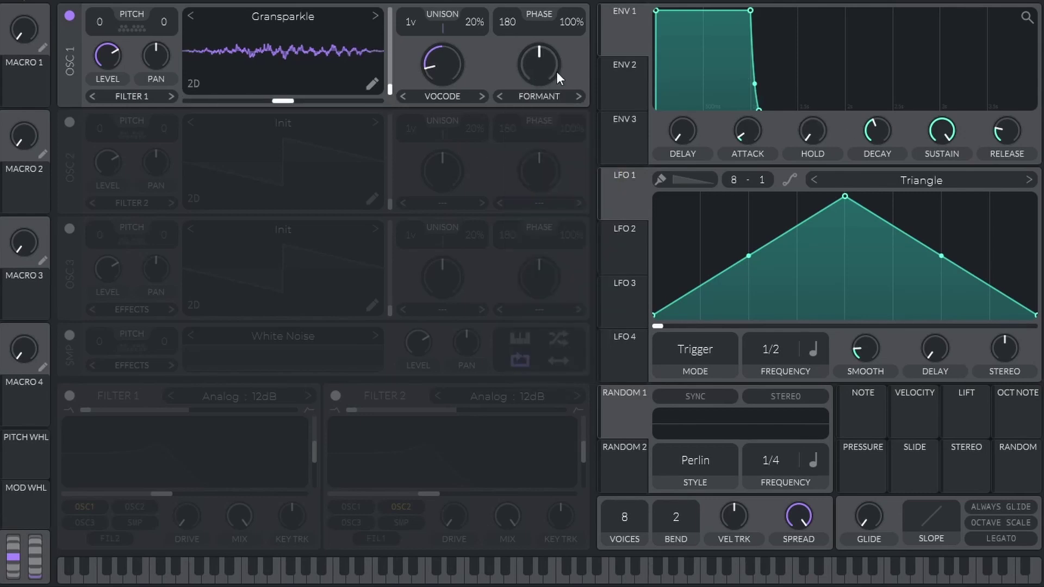
left_click_drag(543, 74, 538, 83)
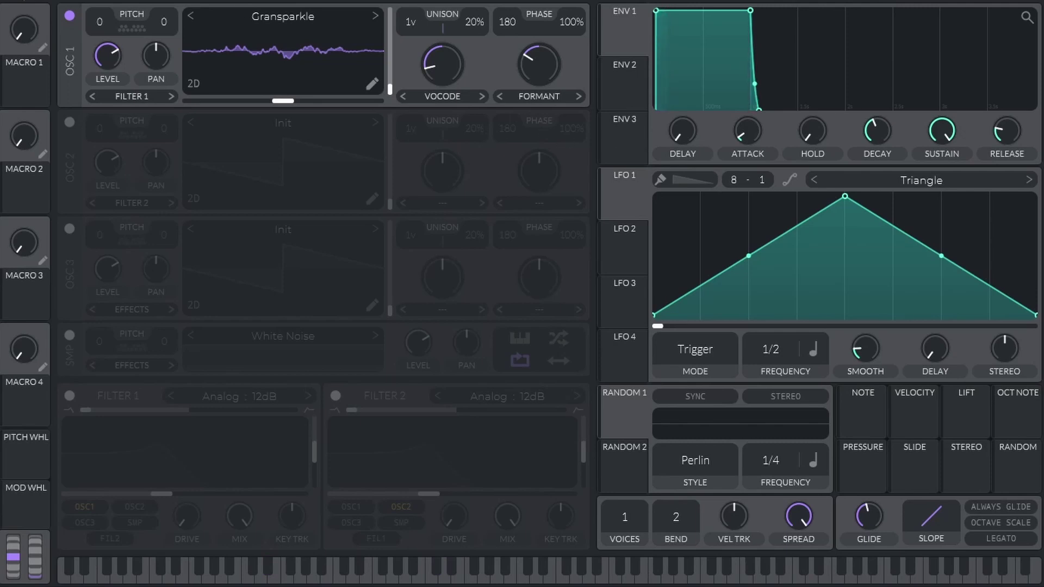
Enable the chorus effect with its frequency at Freeze, and turn depth, delay 1 and delay 2 to minimum
left_click(175, 1)
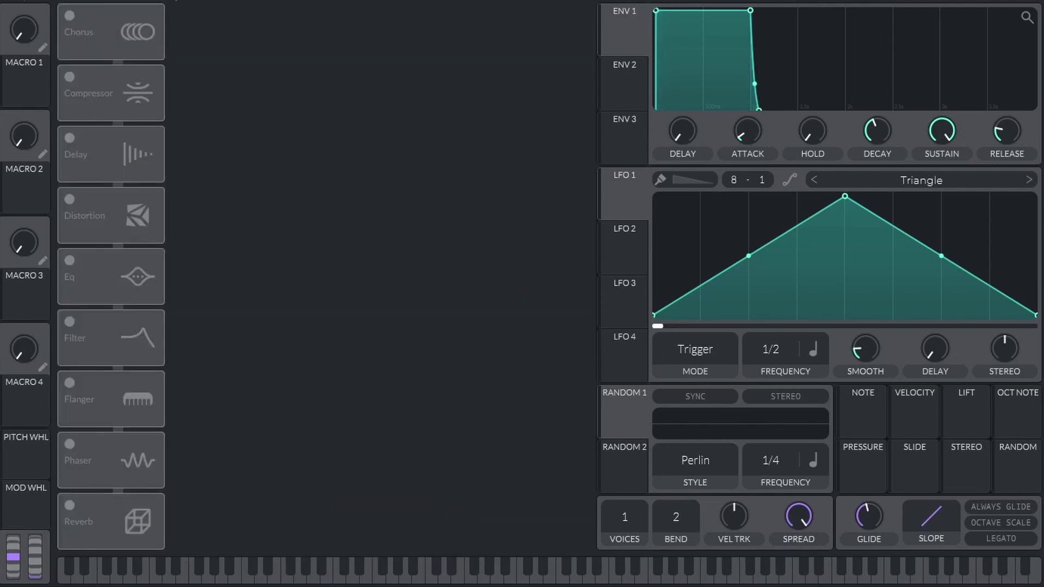
left_click(78, 17)
left_click_drag(265, 45, 301, 405)
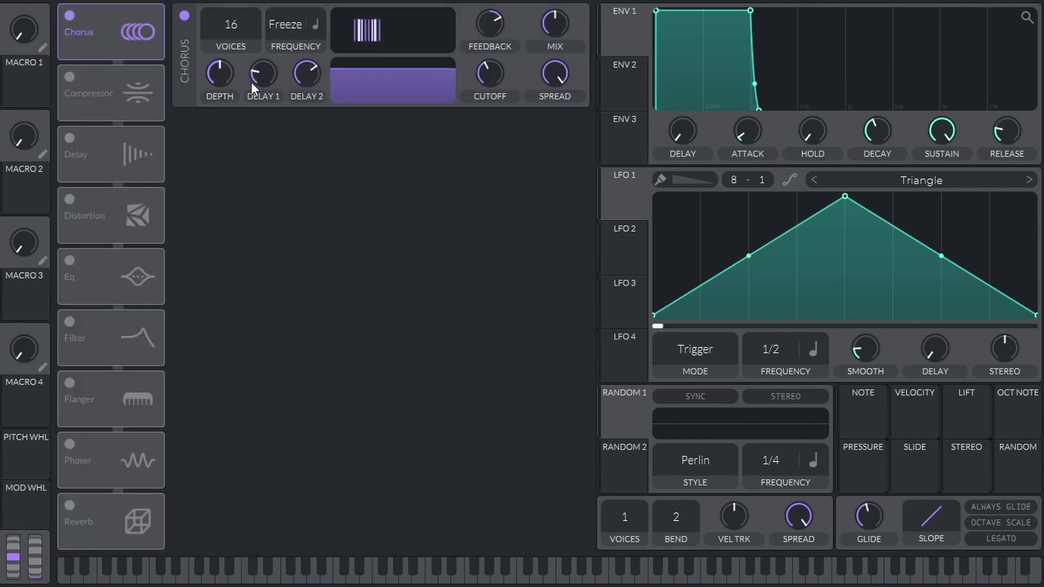
left_click_drag(259, 82, 261, 117)
left_click_drag(304, 87, 300, 185)
left_click_drag(220, 84, 219, 180)
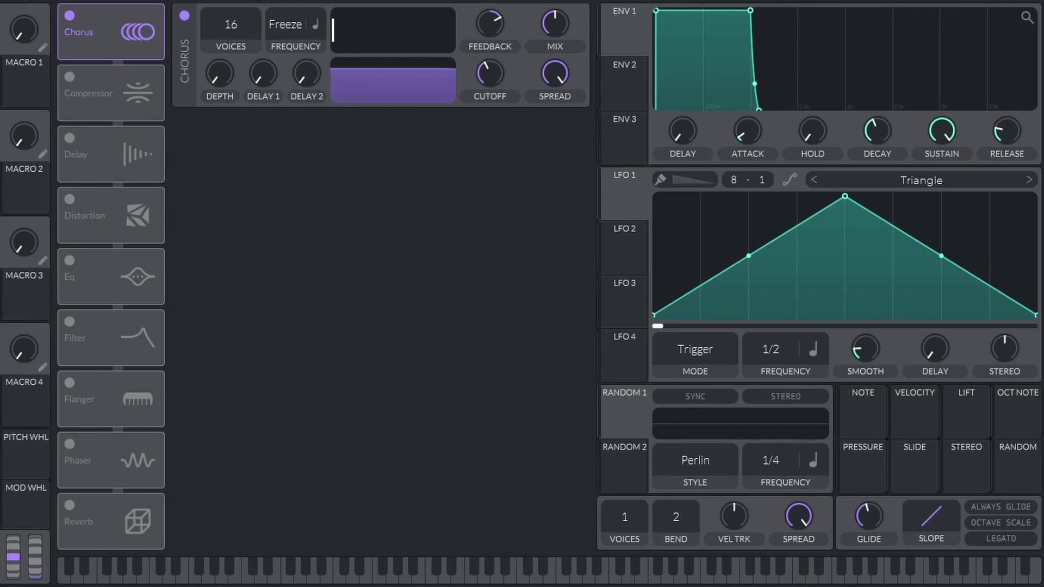
Reduce oscillator 1's phase randomization to 0%
left_click(266, 3)
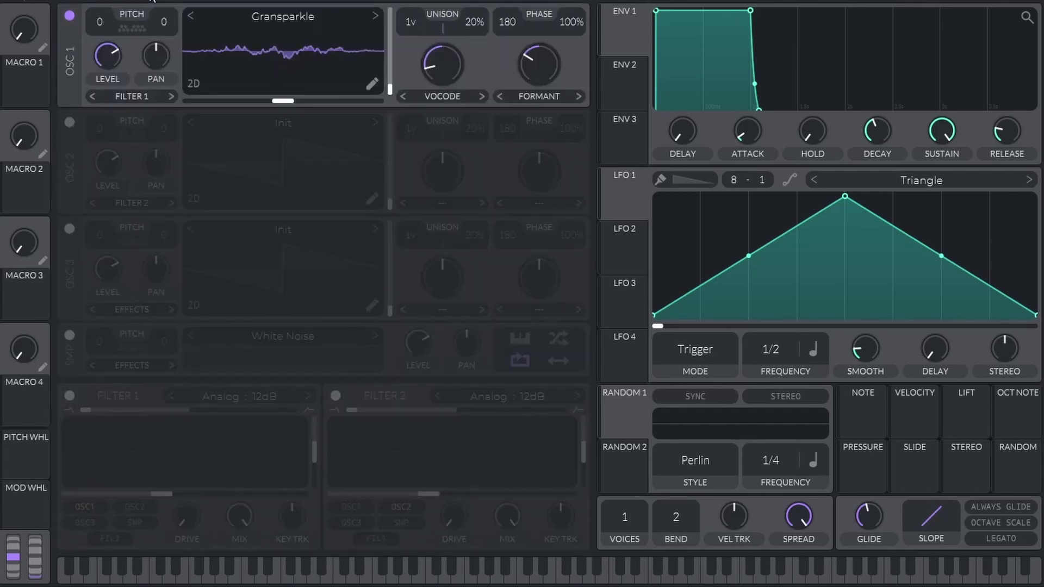
left_click_drag(573, 21, 578, 110)
left_click_drag(566, 199, 561, 249)
Enable distortion directly after the chorus, and set it to Hard Clip with the drive at maximum
left_click(70, 200)
left_click_drag(78, 204, 112, 90)
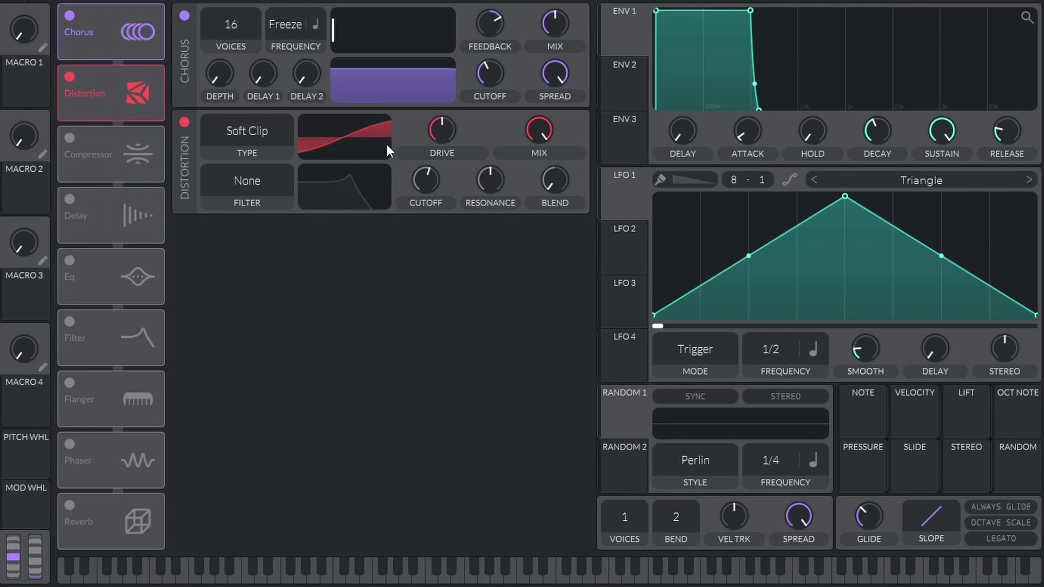
left_click(260, 134)
left_click(240, 187)
left_click_drag(435, 135, 435, 108)
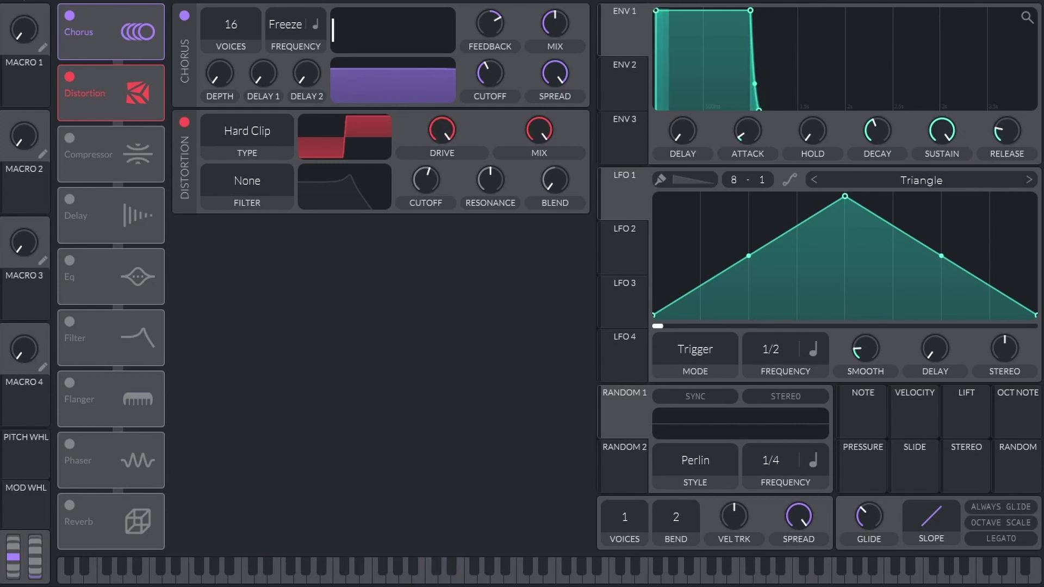
Enable Filter 1 on oscillator 1 and lower its cutoff
left_click(95, 1)
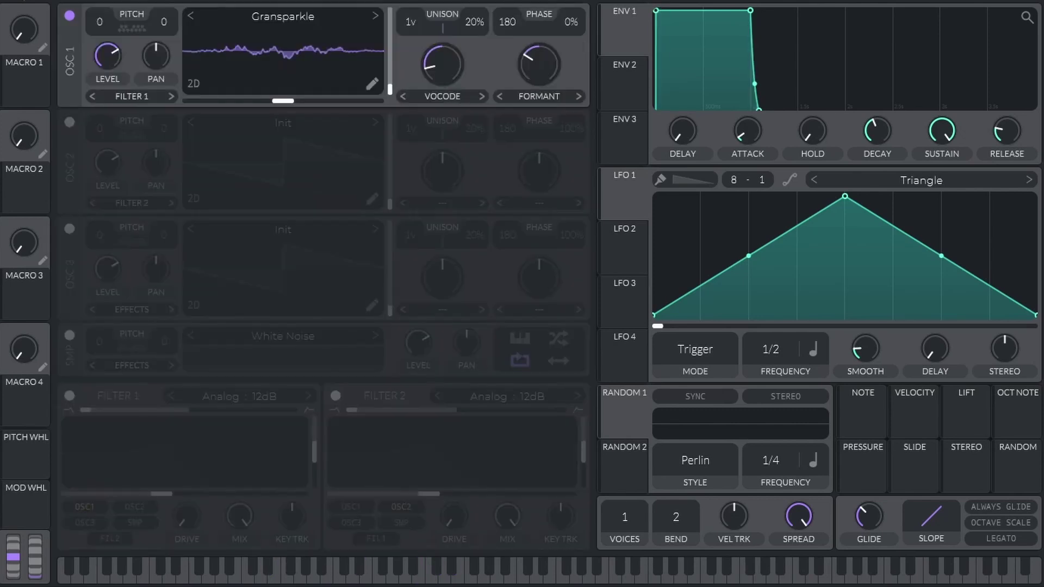
left_click(70, 396)
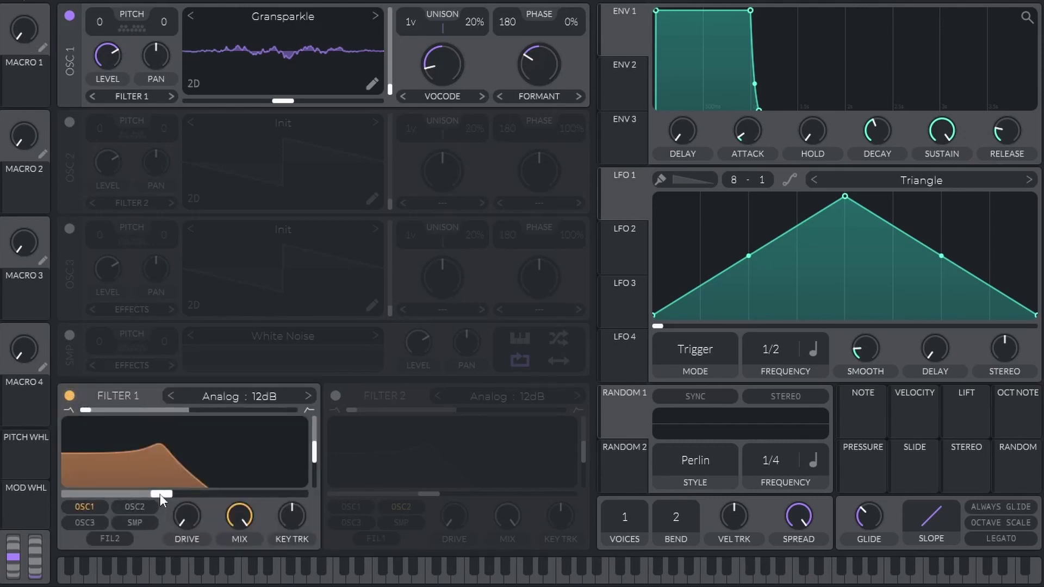
left_click_drag(160, 494, 139, 494)
Change Filter 1 to the Analog B/P/N model and set its cutoff value to 50
left_click(229, 395)
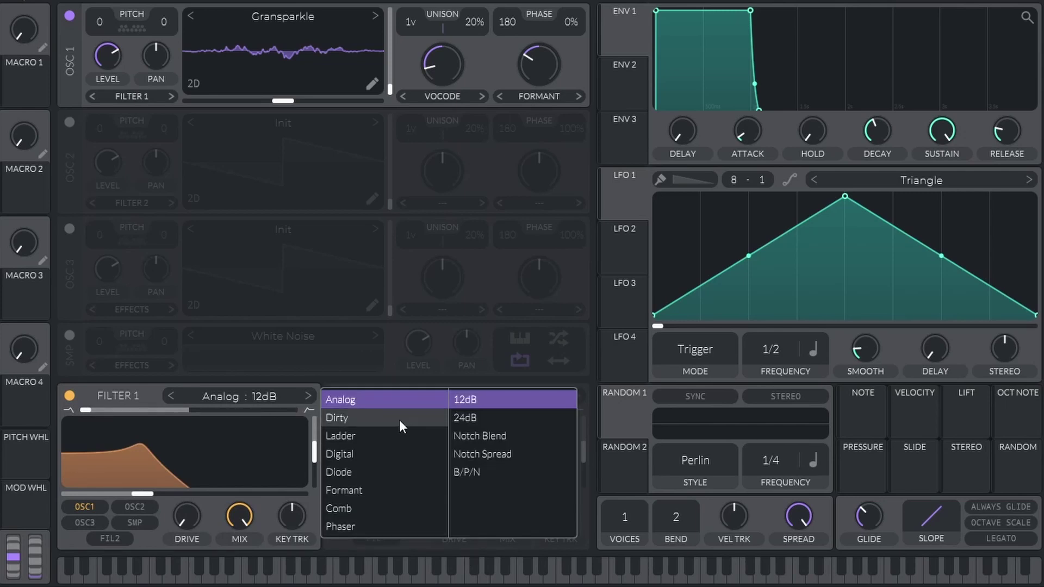
key("Escape")
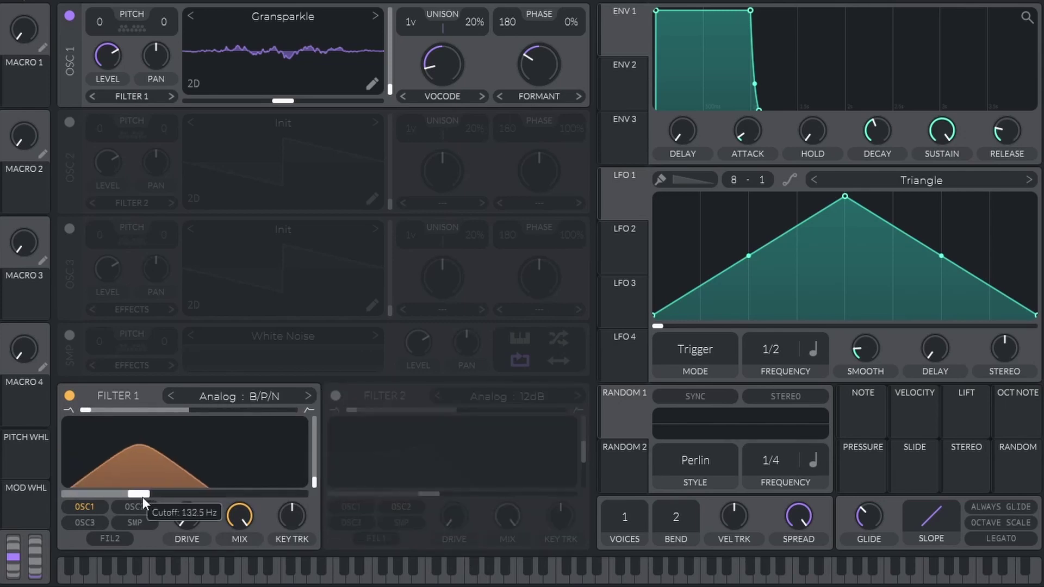
mouse_move(143, 496)
left_mouse_down()
mouse_move(132, 497)
mouse_move(172, 490)
mouse_move(136, 491)
left_mouse_up()
right_click(135, 492)
left_click(165, 537)
type("50")
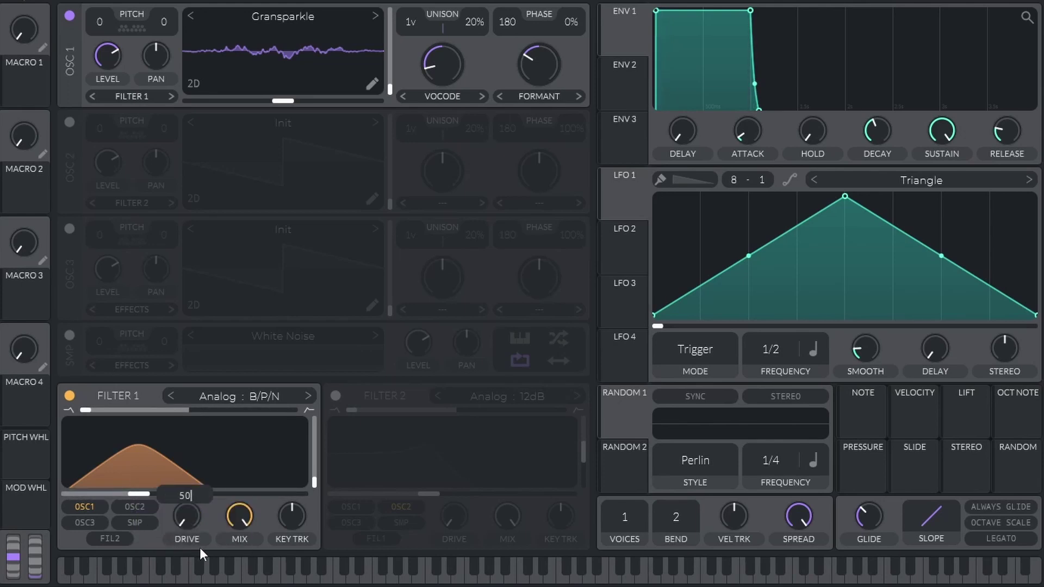
key("Return")
Flatten LFO 2's shape at the maximum level and assign it to Filter 1's cutoff with a modulation amount of 30
left_click(636, 270)
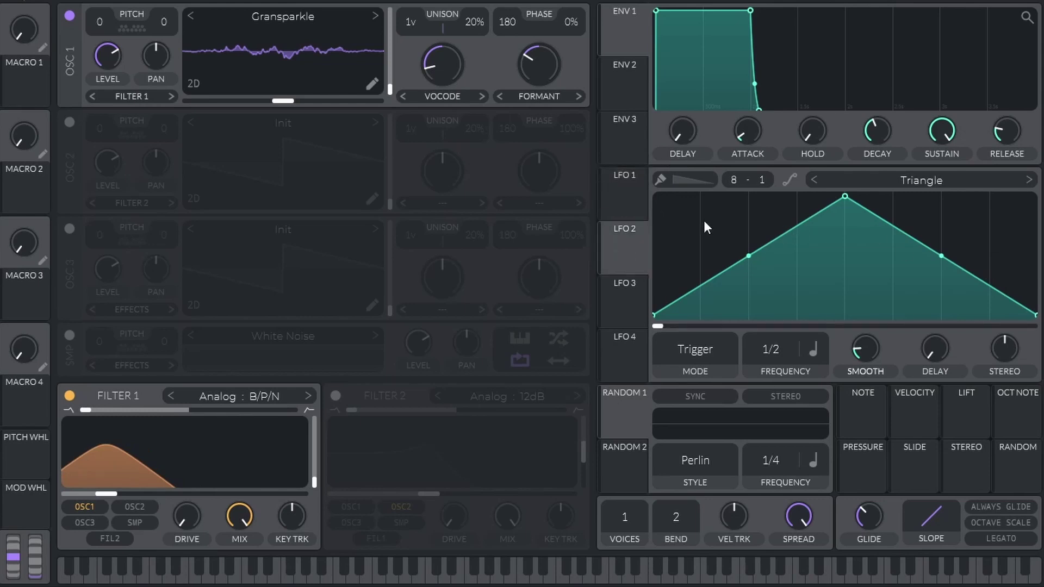
left_click_drag(657, 306, 629, 157)
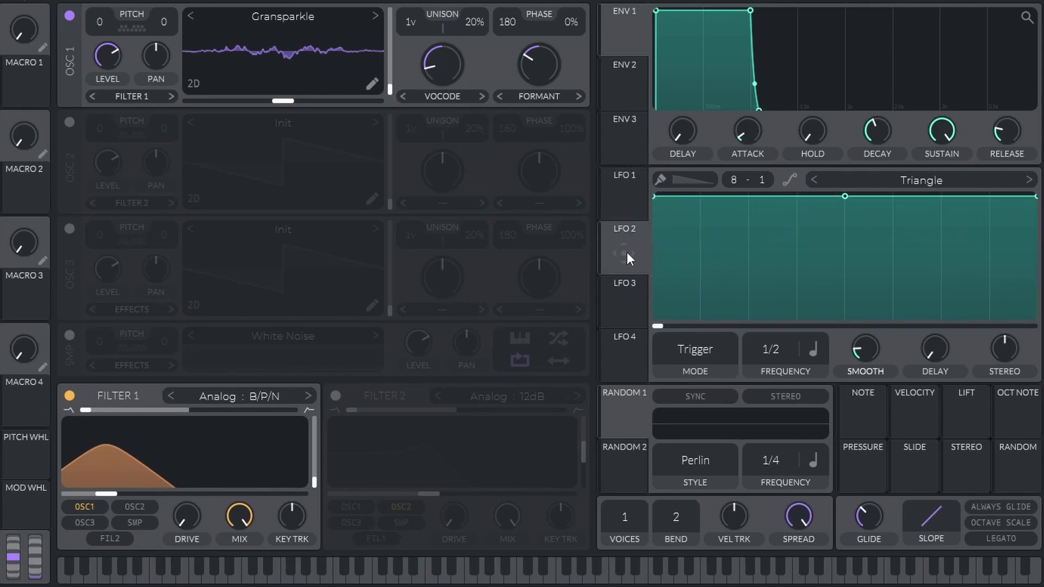
left_click_drag(627, 255, 185, 478)
right_click(187, 479)
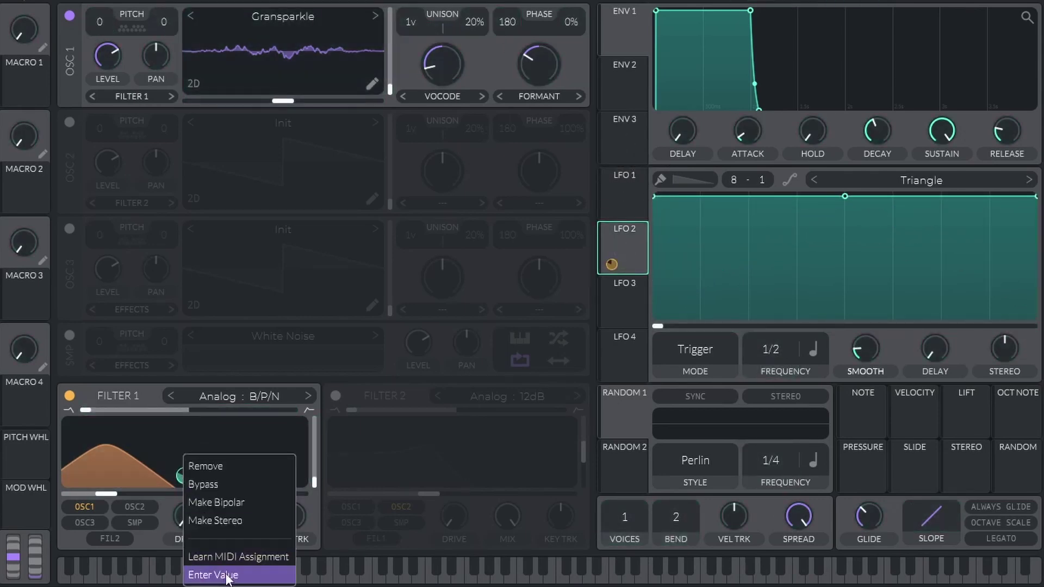
left_click(226, 576)
type("30")
key("Return")
mouse_move(191, 475)
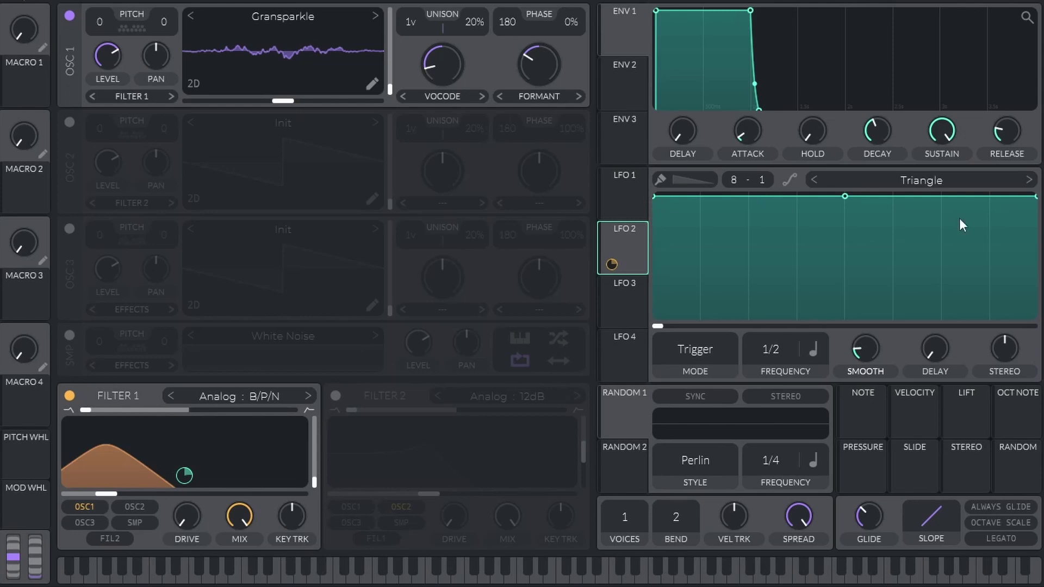
left_click_drag(1034, 203, 886, 177)
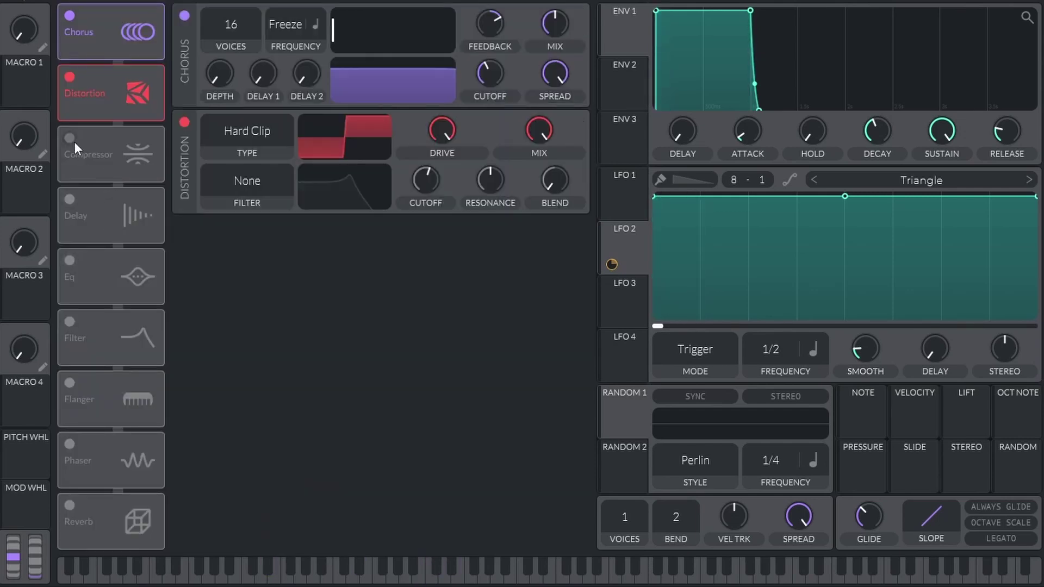
Enable the multiband compressor after the distortion and adjust its low and high band levels
left_click(70, 138)
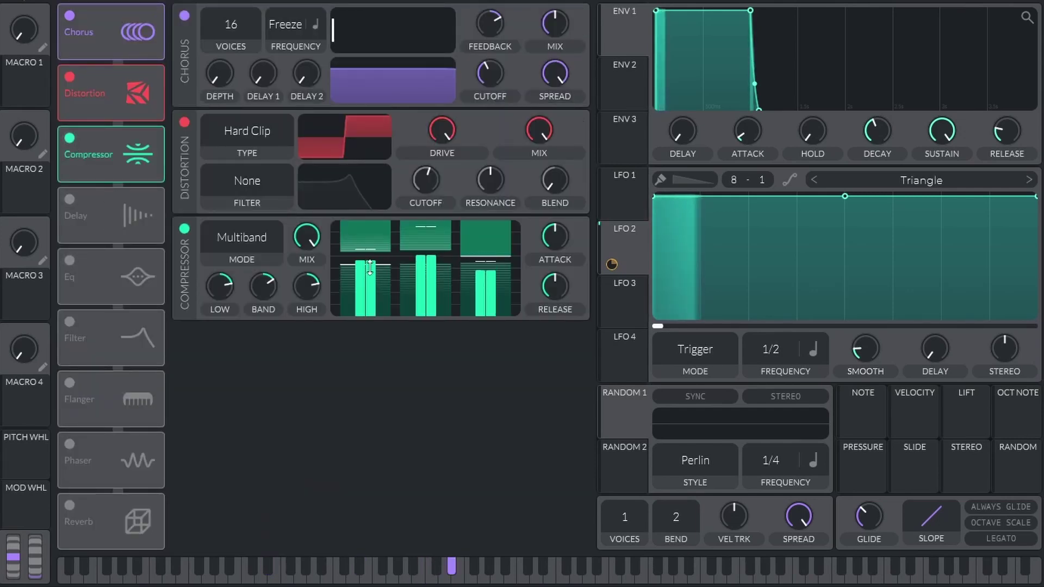
left_click_drag(370, 251, 409, 266)
mouse_move(481, 269)
left_mouse_down()
mouse_move(484, 248)
mouse_move(482, 262)
left_mouse_up()
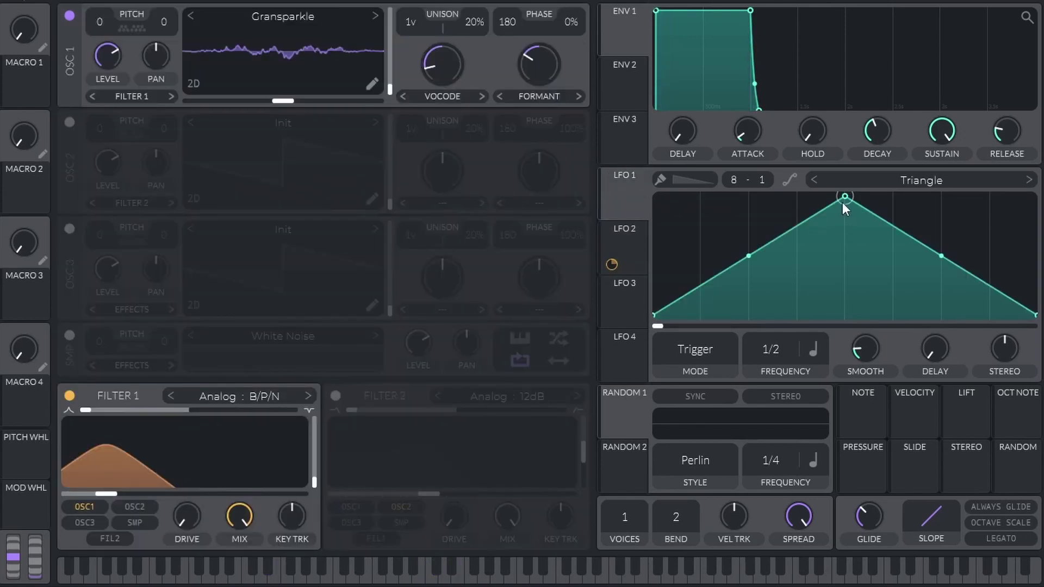
Reshape LFO 1 into a descending ramp from the start and set its frequency to 1/16
left_click_drag(843, 203, 595, 125)
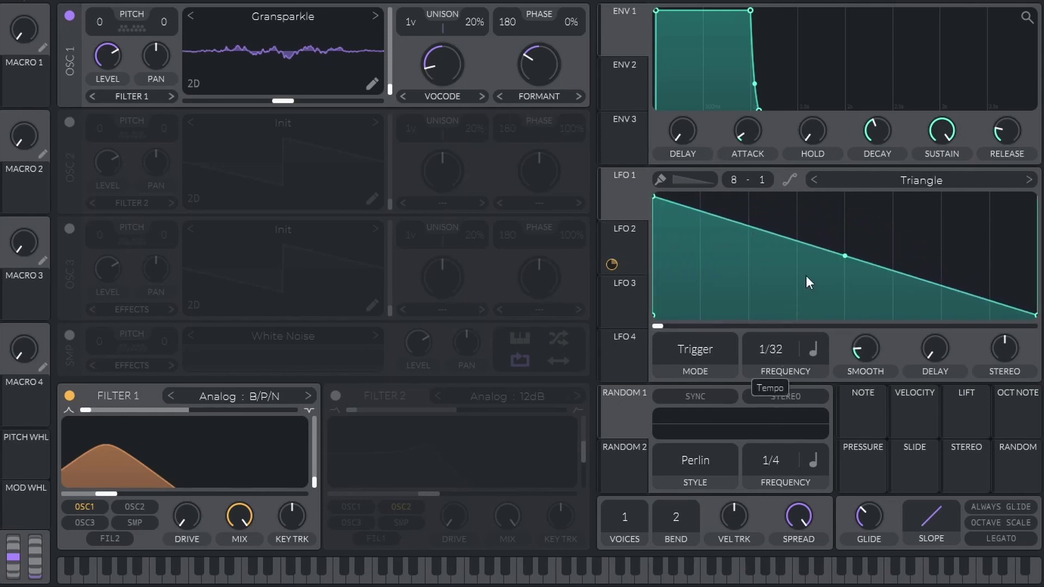
left_click_drag(804, 292, 803, 307)
Assign LFO 1 to oscillator 1's Vocode amount, adjust the modulation depth, and lower the base Vocode amount slightly
left_click_drag(612, 210, 442, 64)
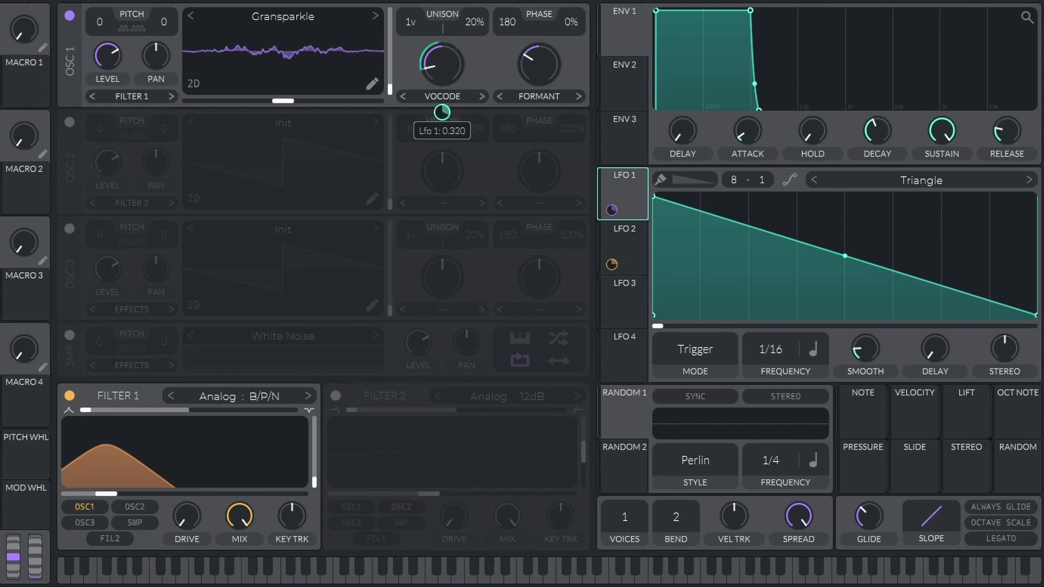
mouse_move(443, 112)
left_mouse_down()
mouse_move(442, 132)
mouse_move(442, 114)
left_mouse_up()
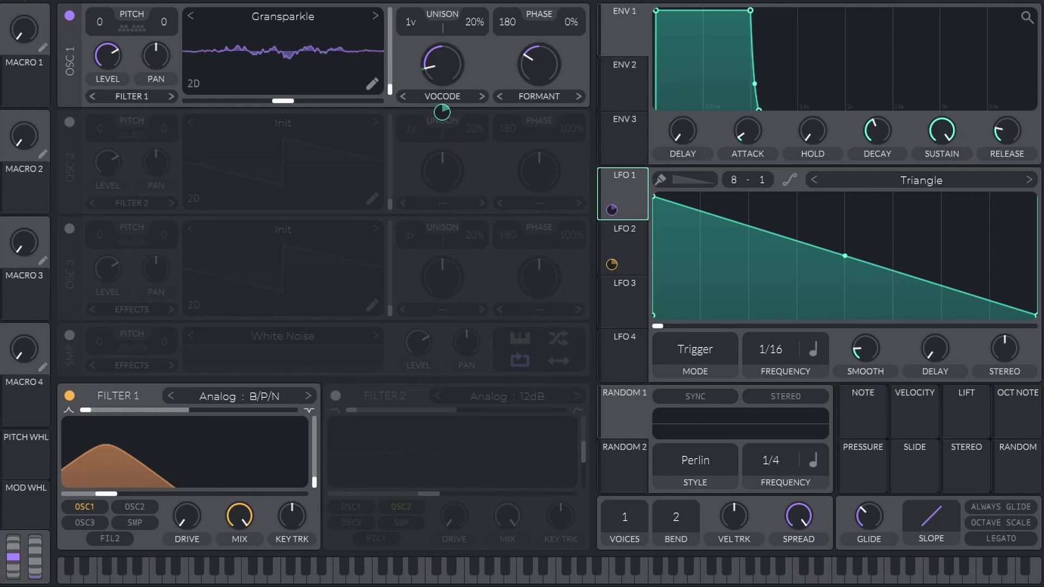
left_click_drag(442, 112, 444, 68)
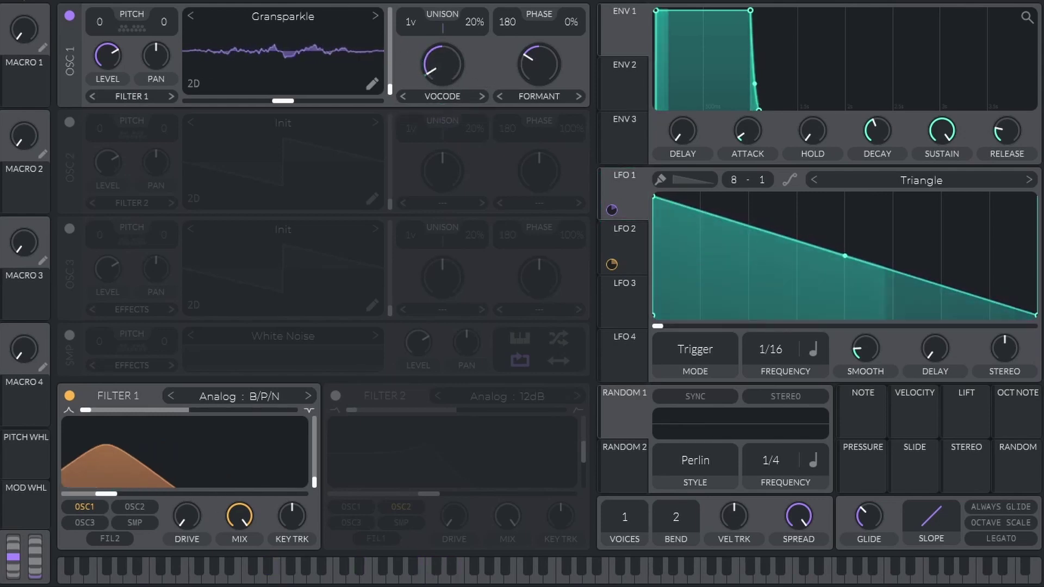
Set oscillator 1's wave morph type to None
left_click(539, 96)
left_click(547, 123)
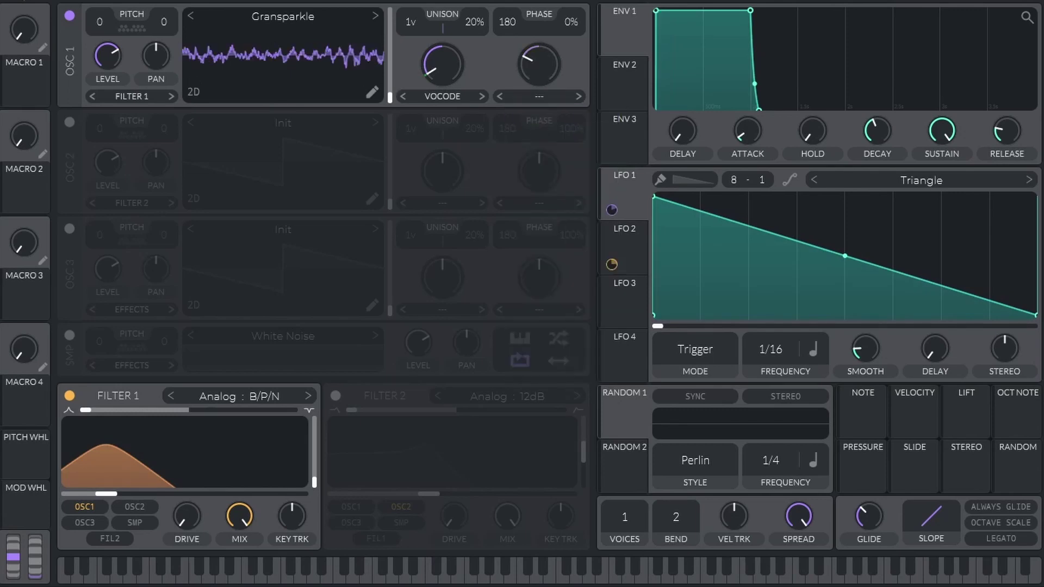
Set oscillator 1's phase distortion mode to Formant
left_click(550, 98)
left_click(543, 170)
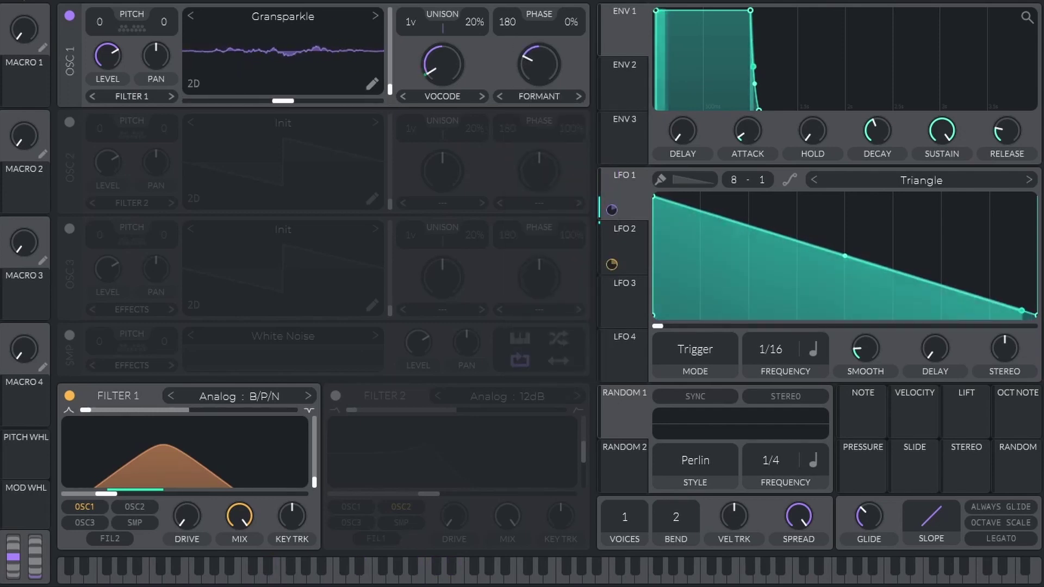
mouse_move(456, 64)
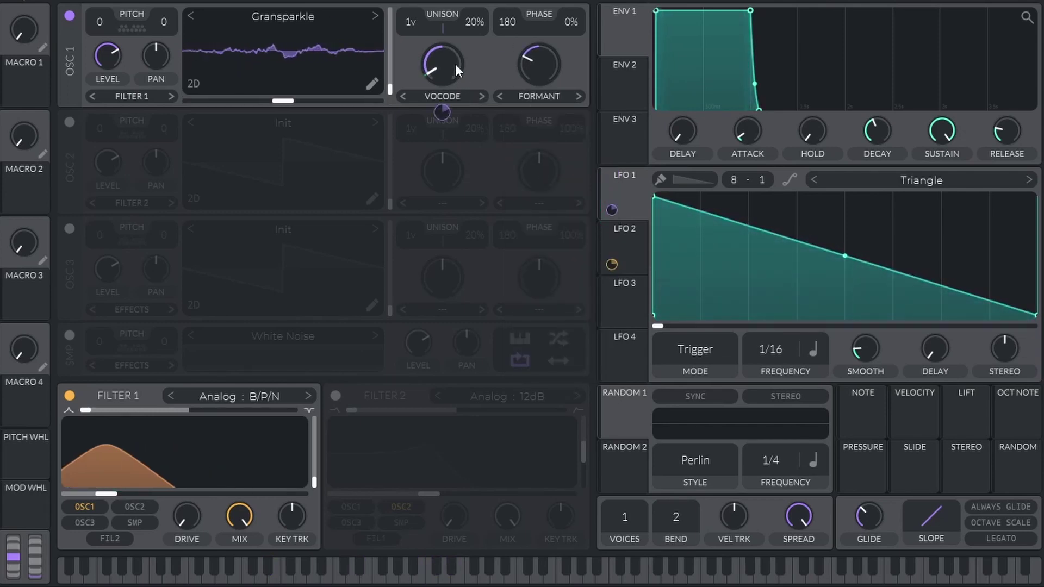
Raise the chorus depth slightly and enable the delay effect with its frequency in seconds at 0.001 secs
left_click(180, 1)
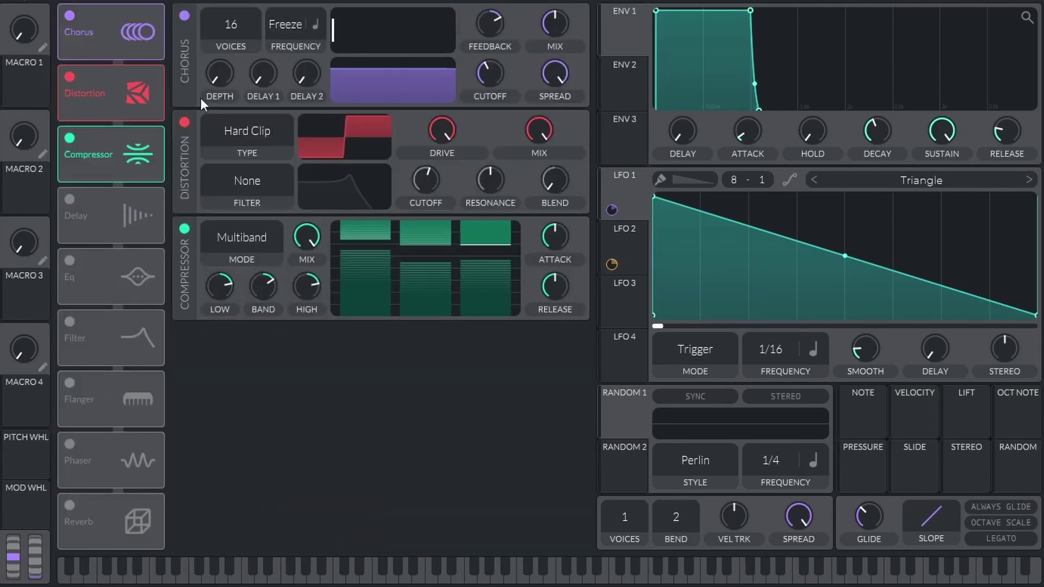
mouse_move(214, 86)
left_mouse_down()
mouse_move(218, 74)
mouse_move(221, 83)
left_mouse_up()
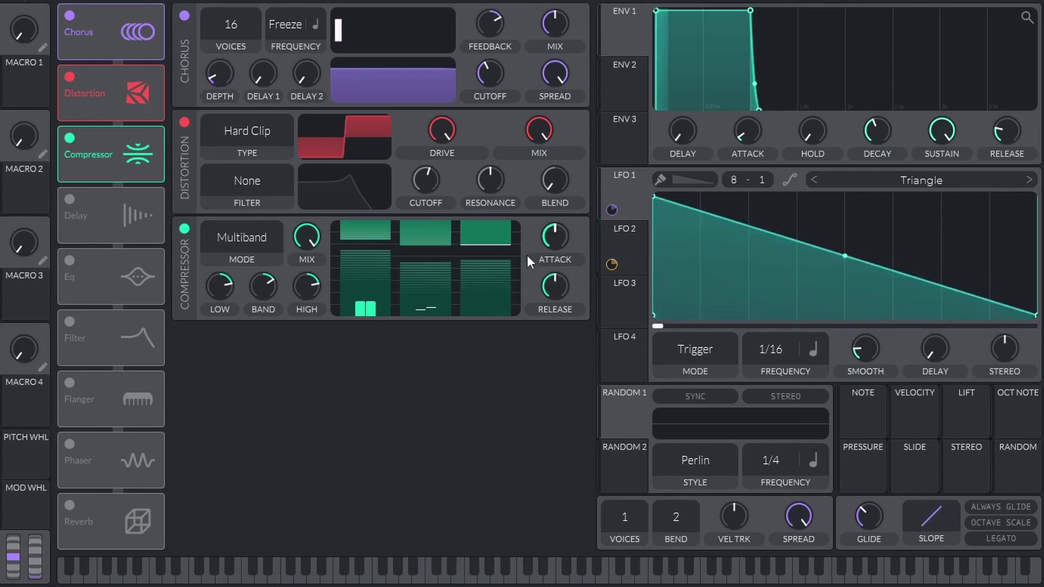
left_click(70, 197)
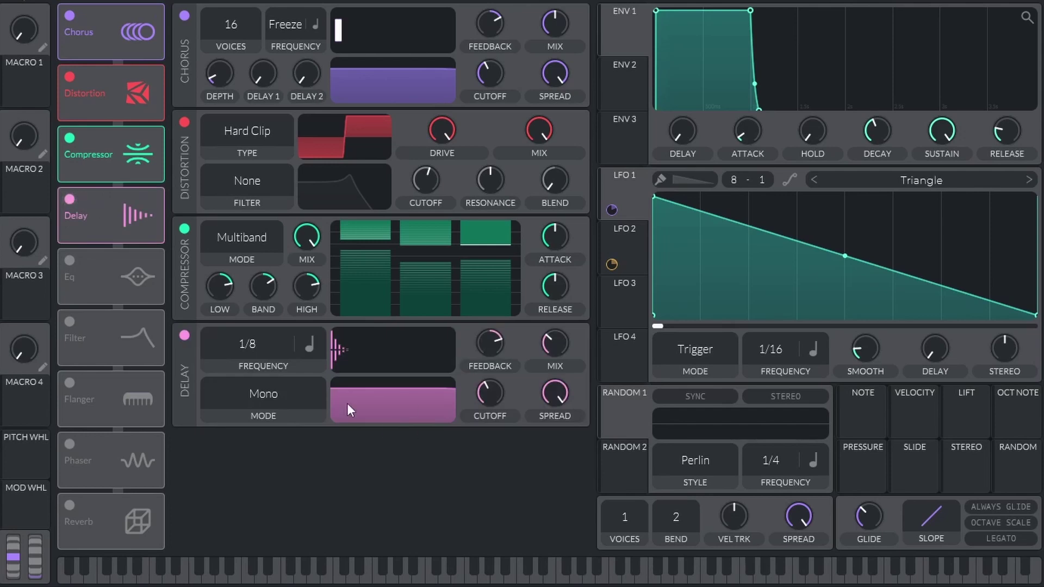
left_click(309, 343)
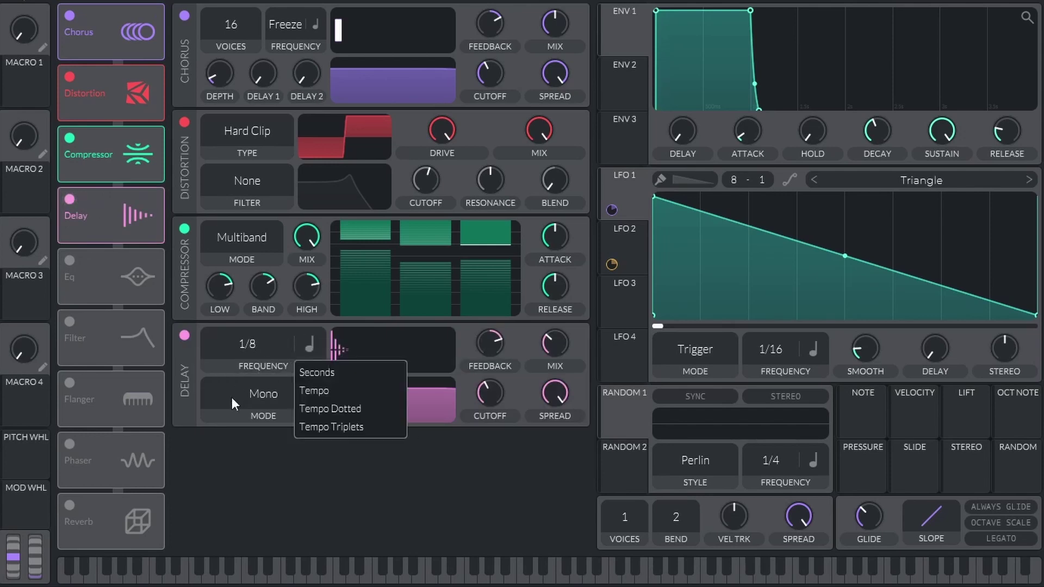
left_click(318, 373)
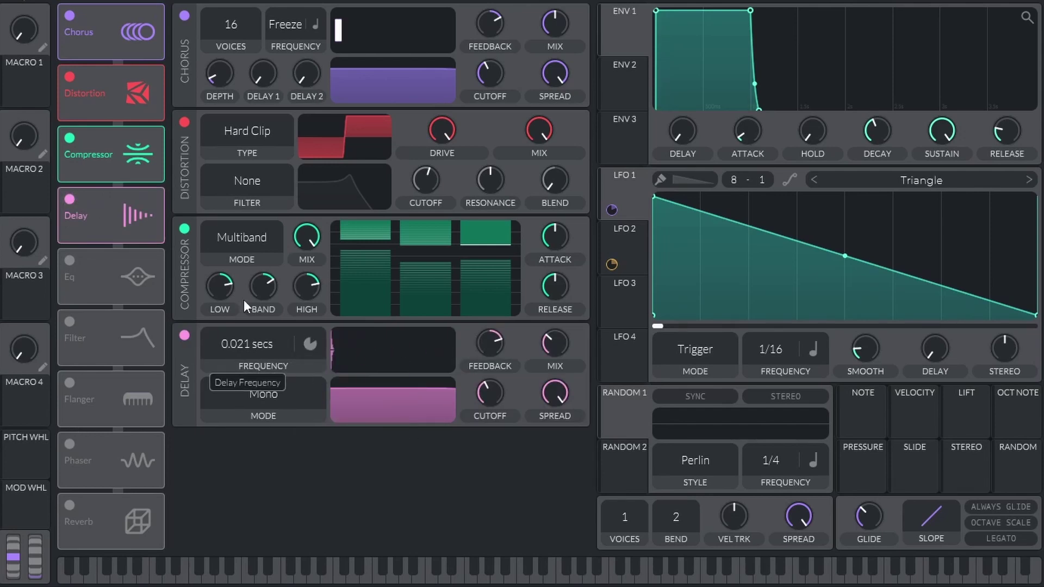
left_click_drag(236, 341, 243, 298)
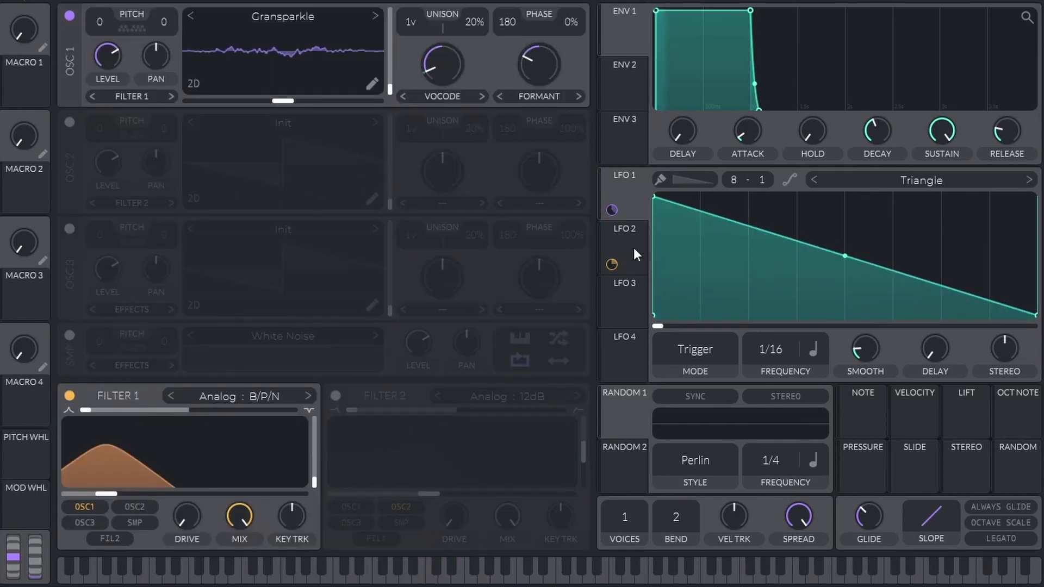
Assign LFO 2 to oscillator 1's level with full modulation depth and the base level at minimum
left_click(636, 250)
left_click_drag(630, 257, 473, 196)
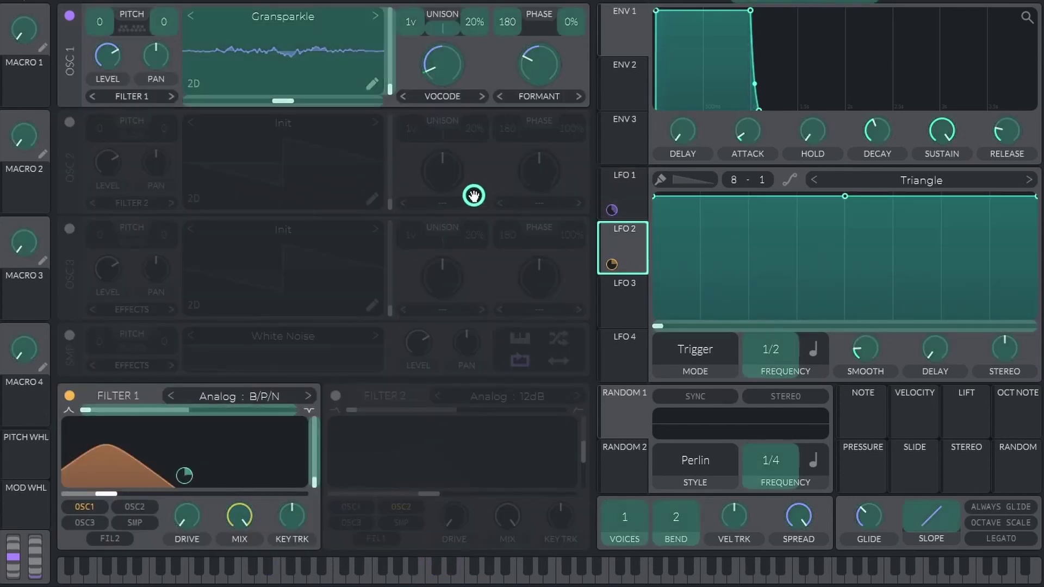
left_click_drag(313, 126, 107, 60)
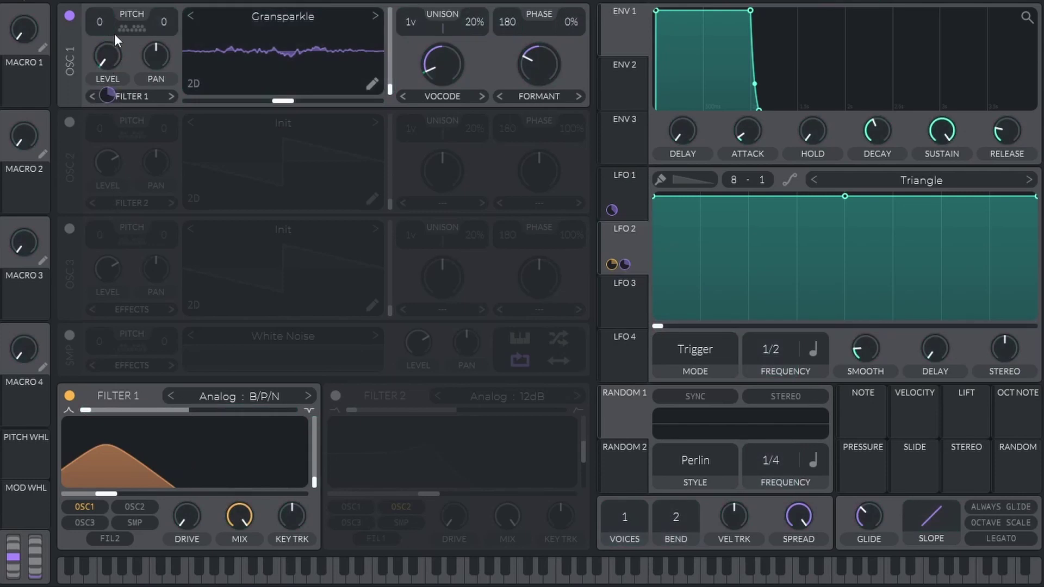
mouse_move(107, 96)
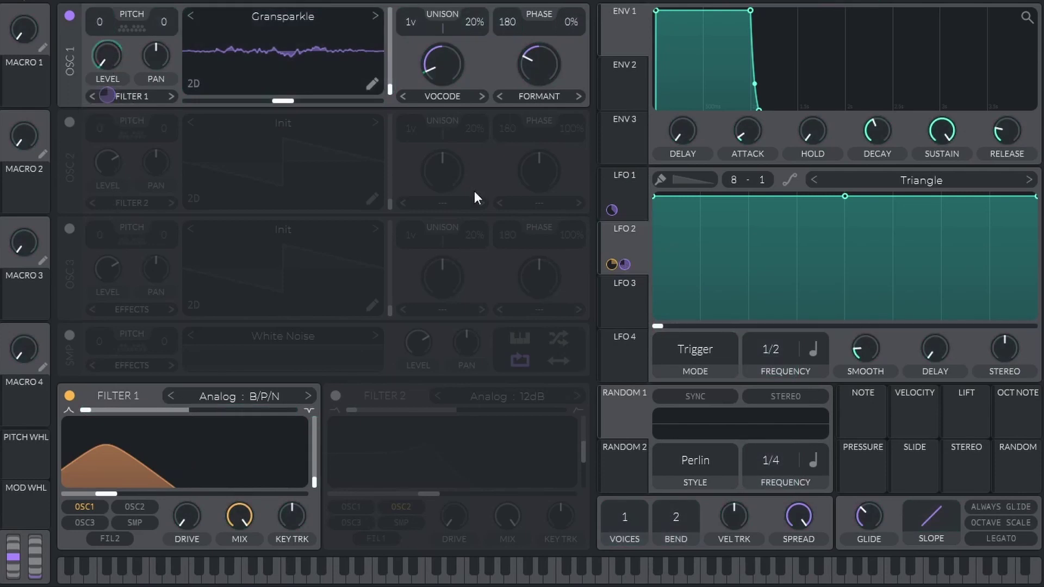
Reshape LFO 2 into a steep descending curve from a full-height start and set its frequency to 1/4
left_click_drag(1036, 197, 925, 217)
left_click_drag(845, 196, 452, 118)
left_click_drag(657, 217, 655, 315)
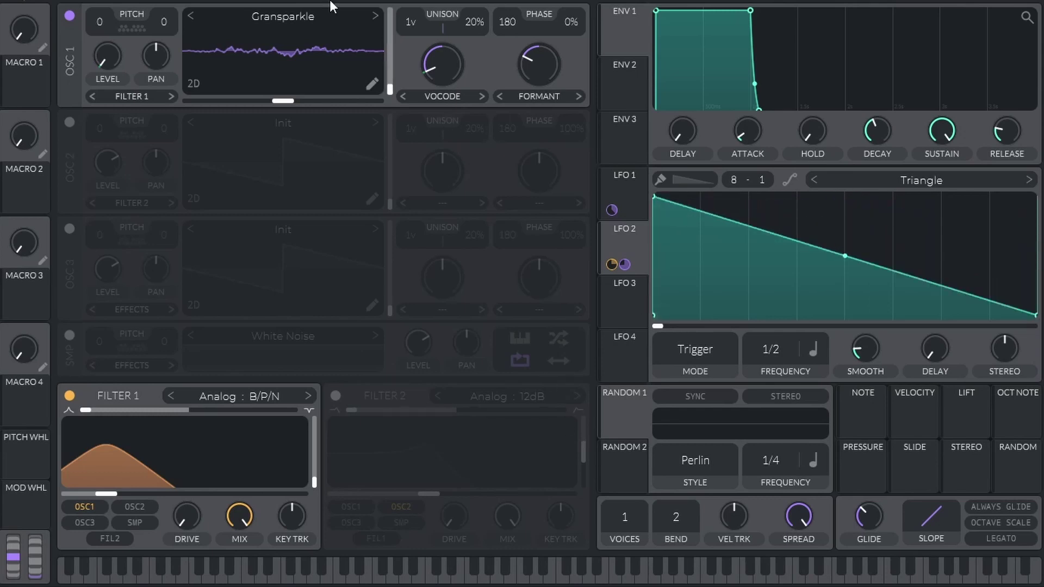
left_click_drag(845, 255, 845, 307)
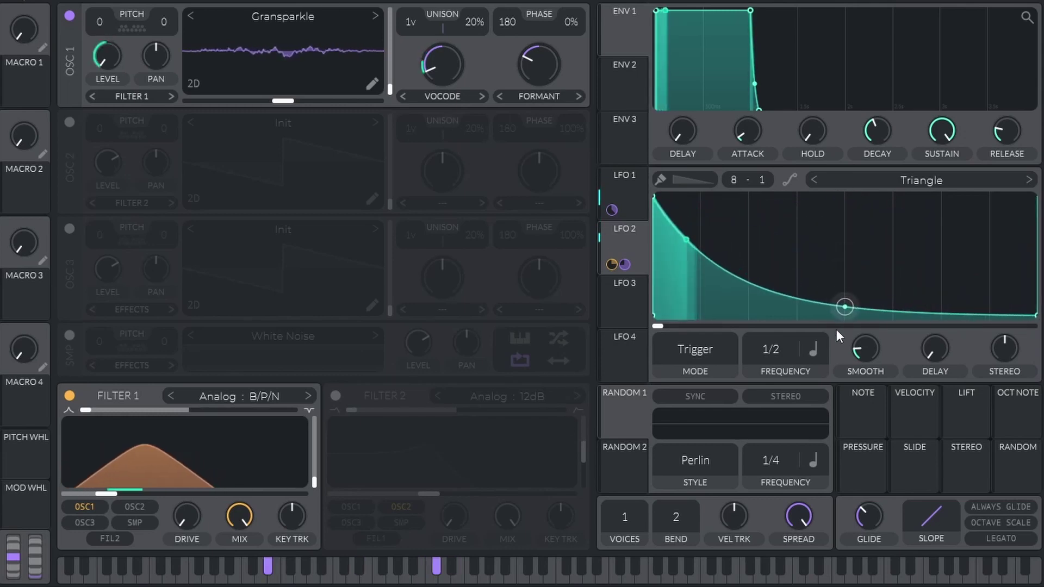
left_click_drag(783, 351, 778, 338)
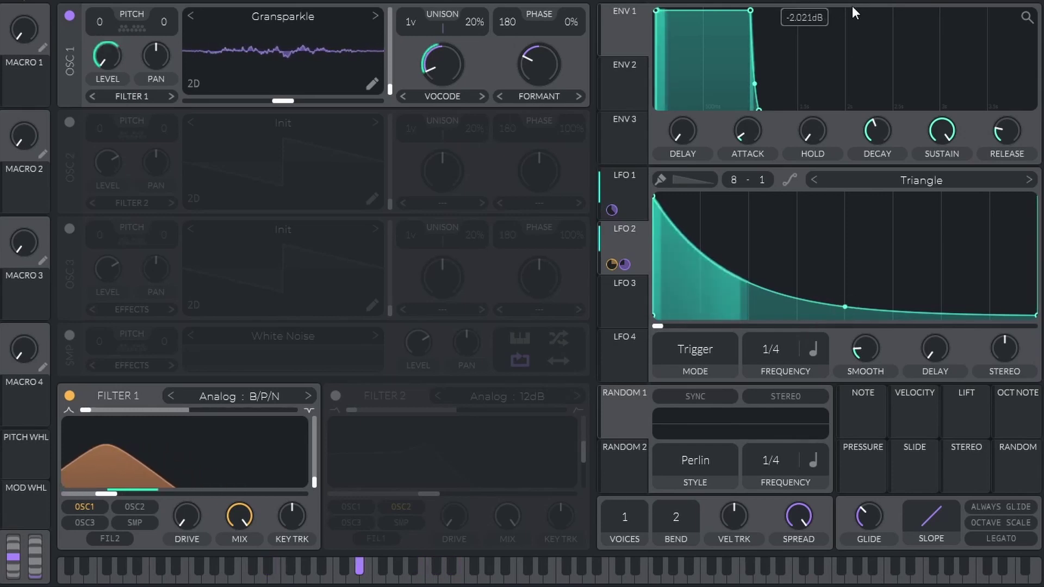
Adjust the lower threshold of the low band in the multiband compressor effect
left_click(175, 1)
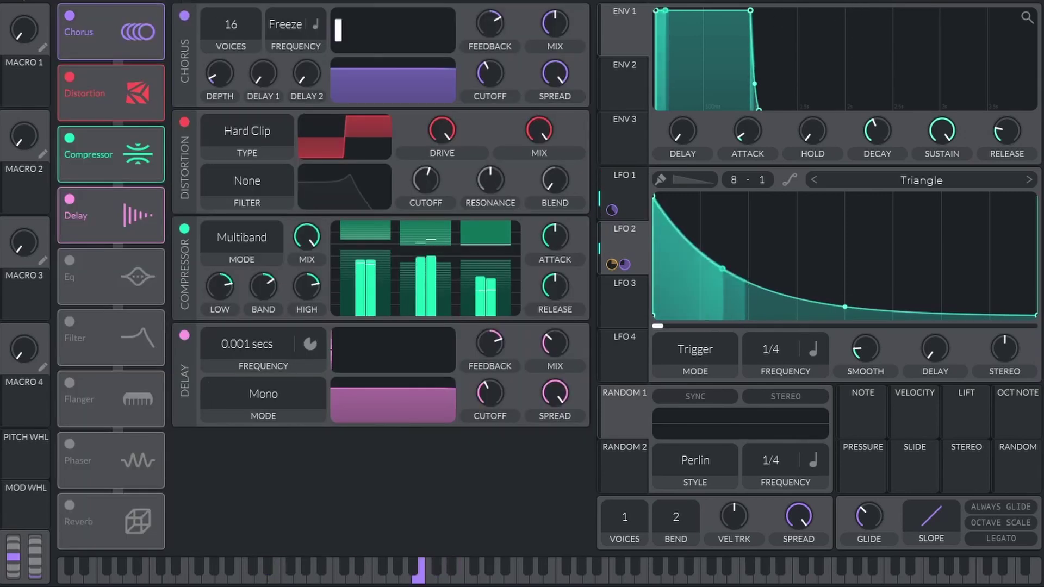
mouse_move(357, 247)
left_mouse_down()
mouse_move(358, 232)
mouse_move(358, 246)
mouse_move(366, 239)
left_mouse_up()
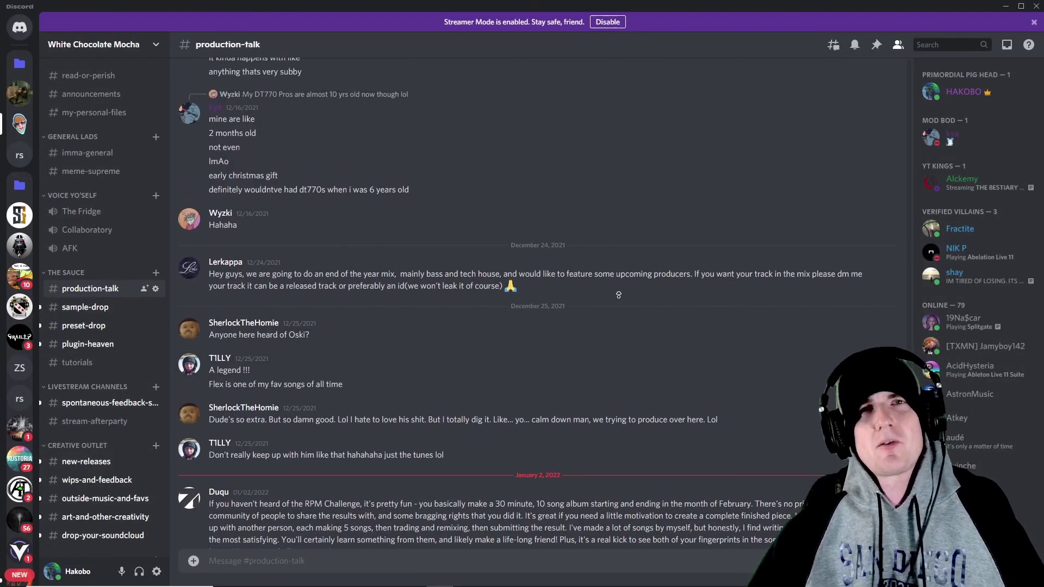
scroll(618, 296, "up", 2)
scroll(618, 295, "up", 3)
scroll(621, 412, "down", 5)
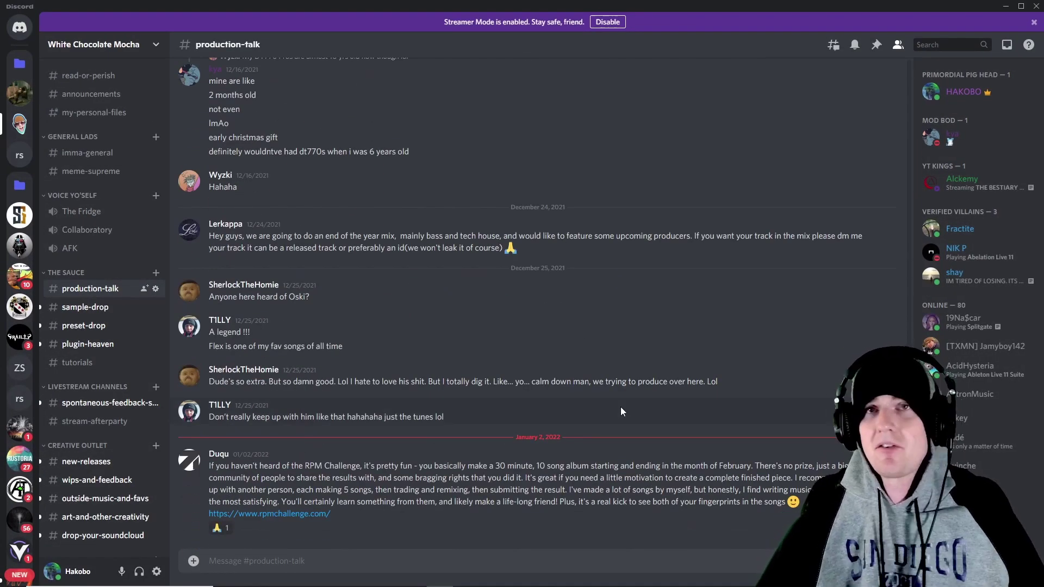